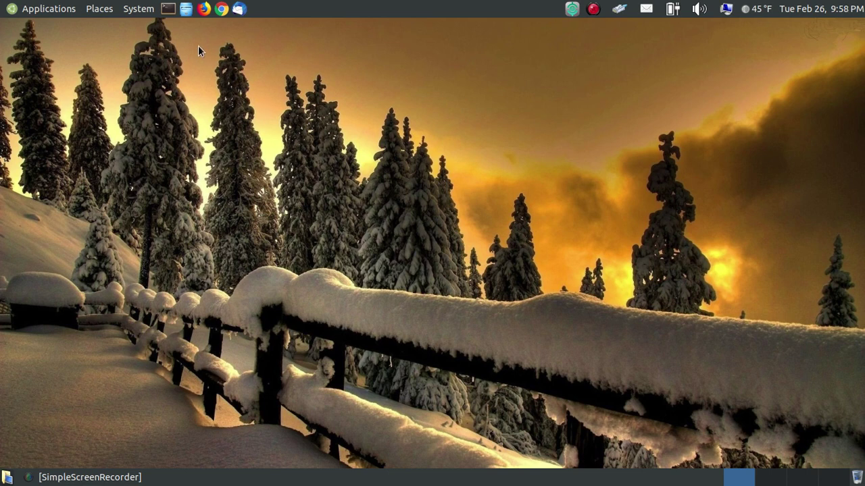
# Inspect the contents of the HBPVR folder on the 3.9 GB Volume in the file manager and close the window.
pyautogui.click(188, 9)
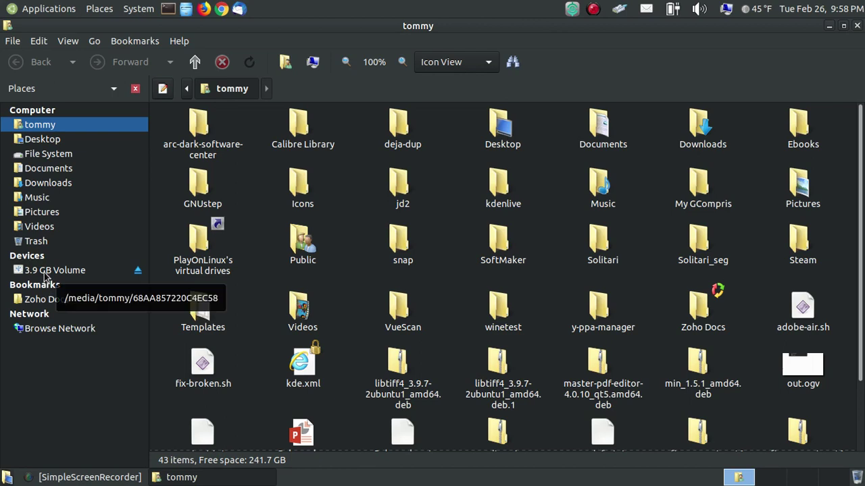
pyautogui.click(43, 274)
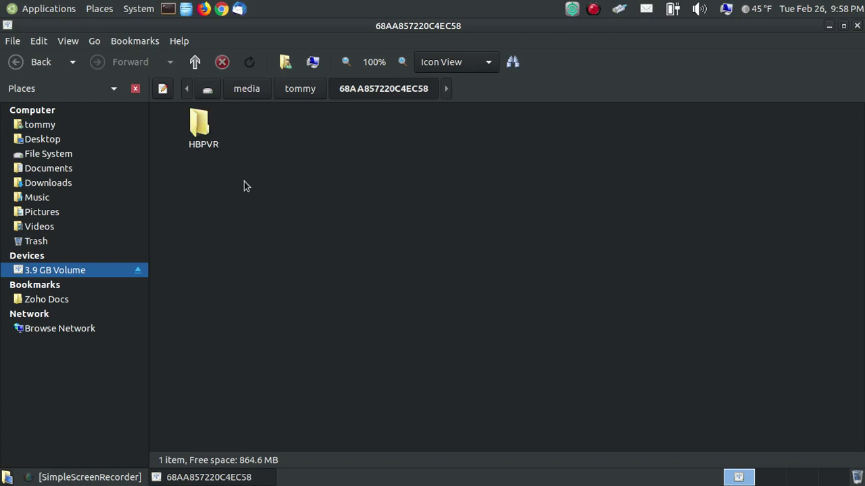
pyautogui.doubleClick(206, 128)
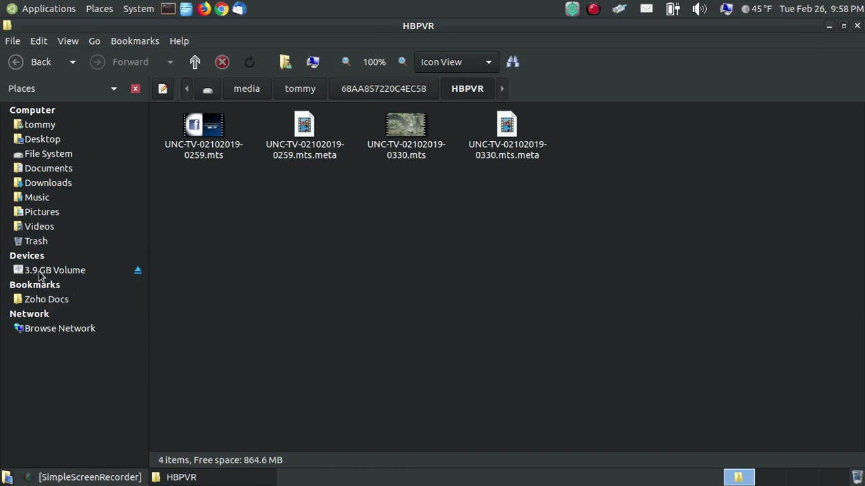
pyautogui.click(857, 25)
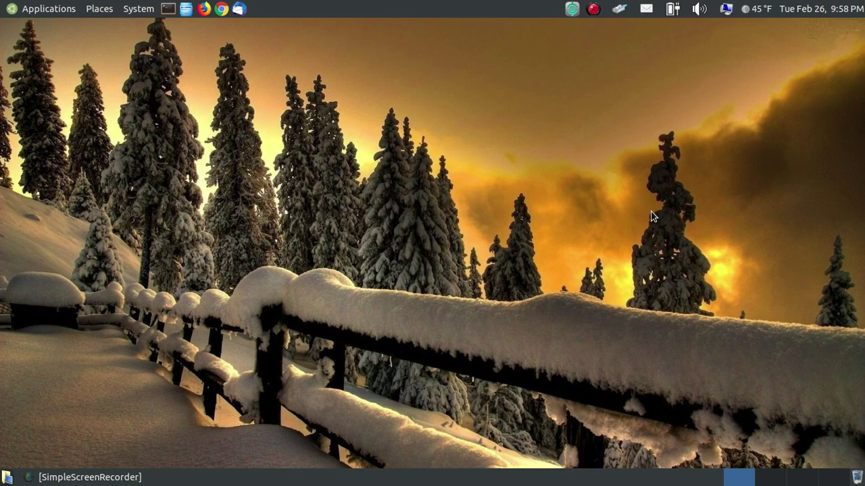
# Launch GParted and authenticate by entering the account password.
pyautogui.click(22, 12)
pyautogui.moveTo(64, 193)
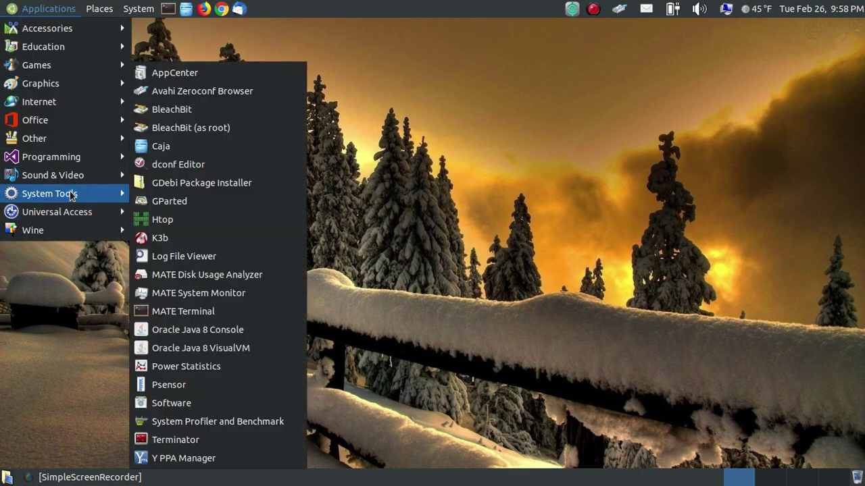
pyautogui.click(197, 202)
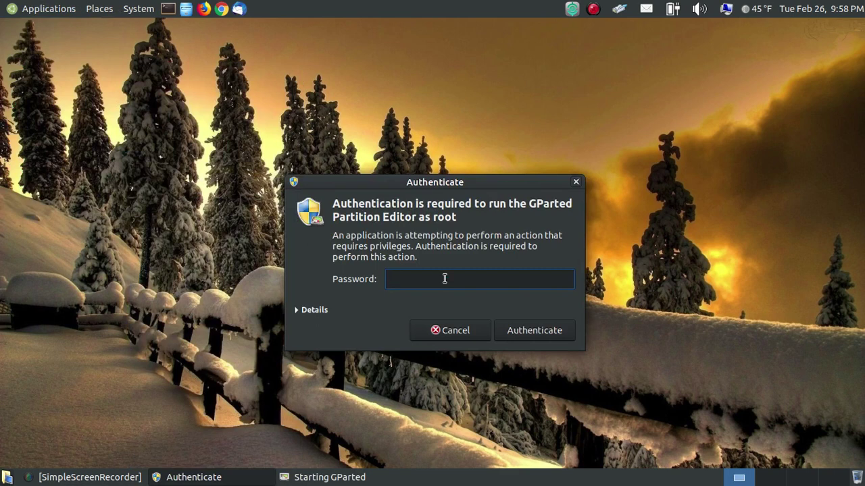
pyautogui.write('********')
pyautogui.press('Return')
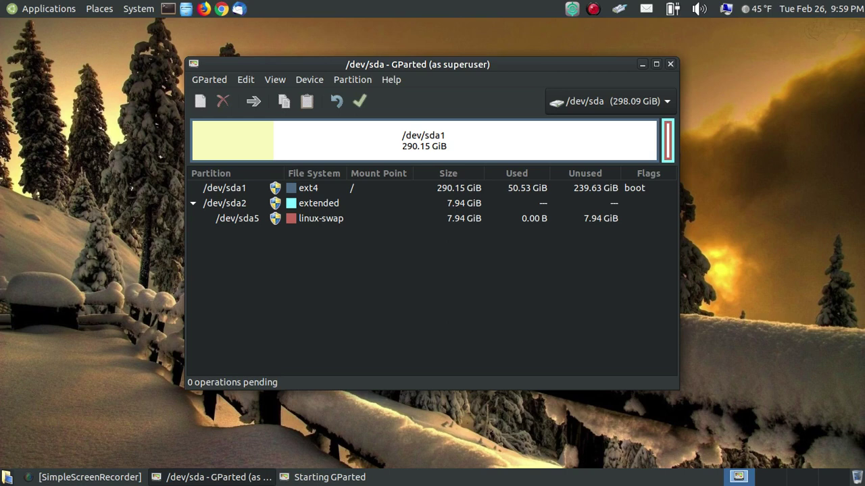
# View the home folder and listed devices in the file manager and close the window.
pyautogui.click(185, 9)
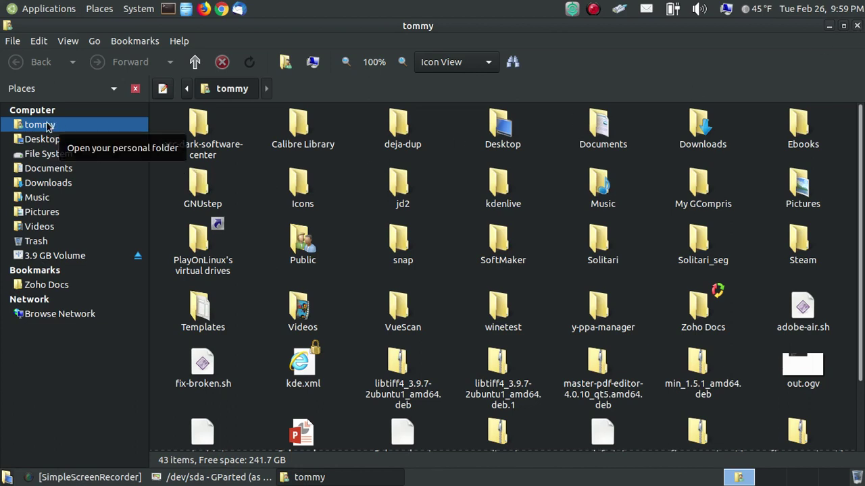
pyautogui.click(856, 26)
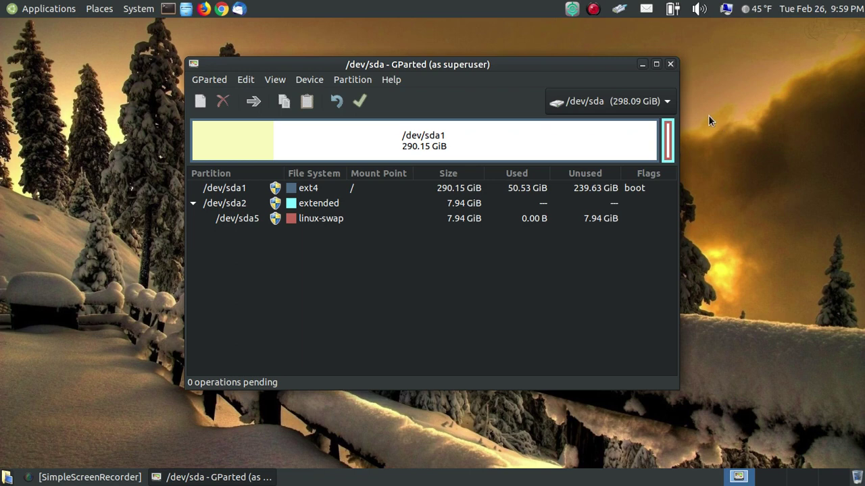
# Switch GParted to the 3.66 GiB device /dev/sdb and unmount its /dev/sdb1 partition.
pyautogui.click(667, 105)
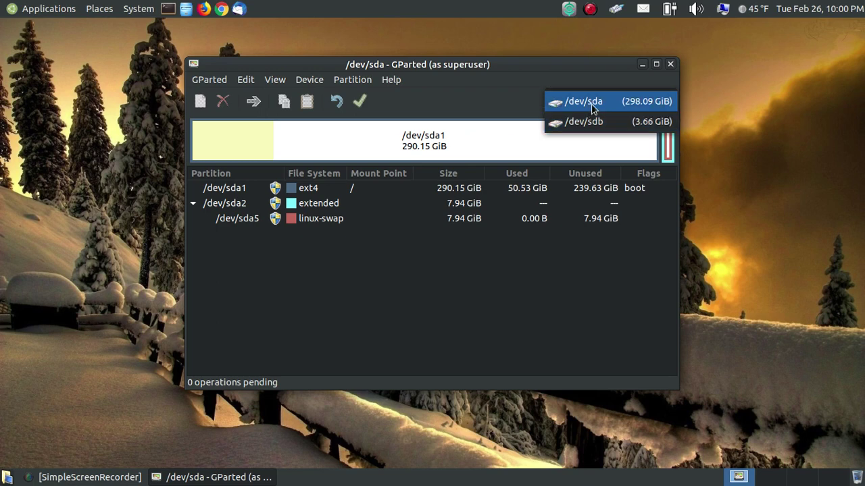
pyautogui.click(646, 124)
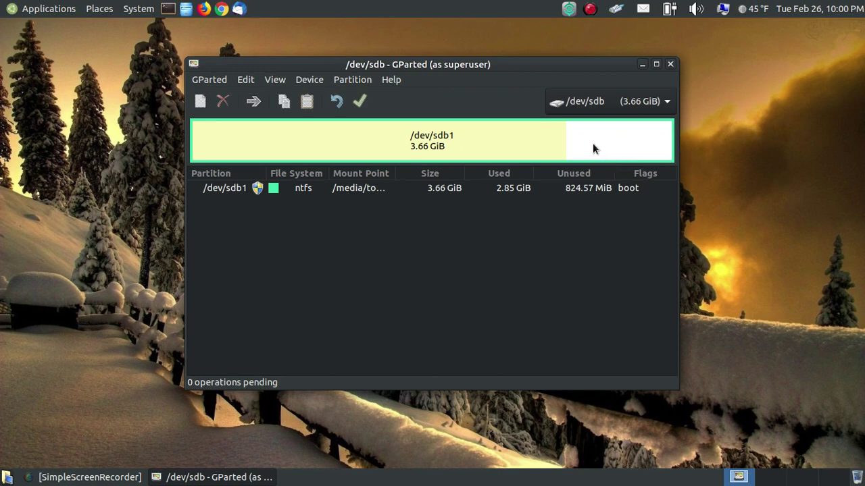
pyautogui.click(359, 195)
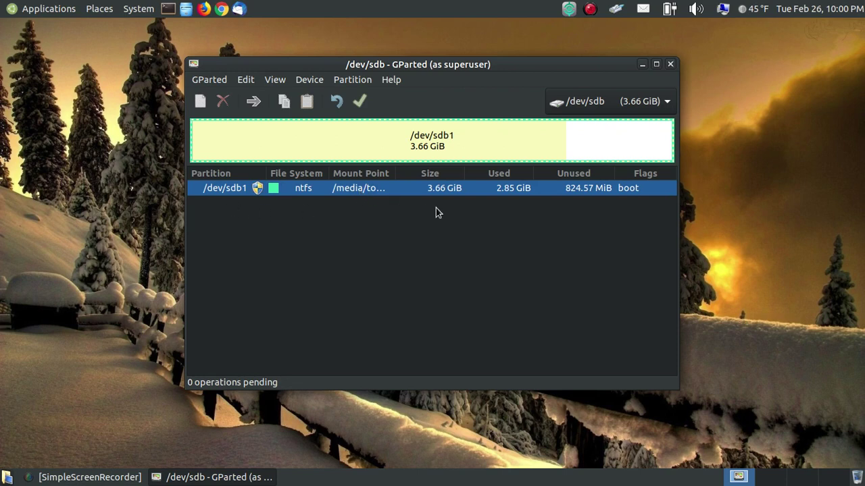
pyautogui.rightClick(406, 192)
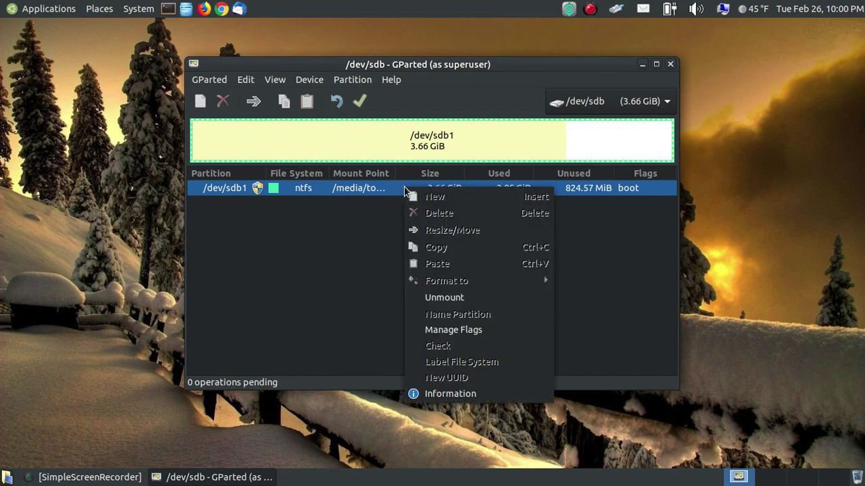
pyautogui.click(449, 297)
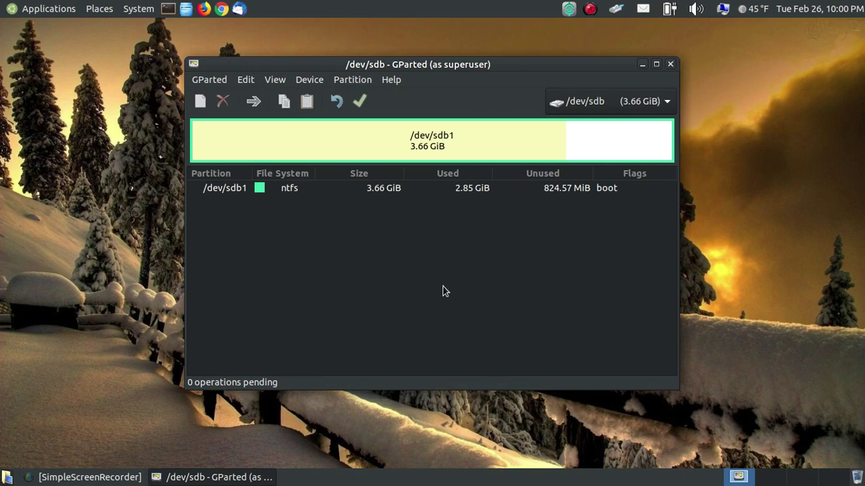
# Format the /dev/sdb1 partition to fat32 and apply the pending operation.
pyautogui.click(382, 192)
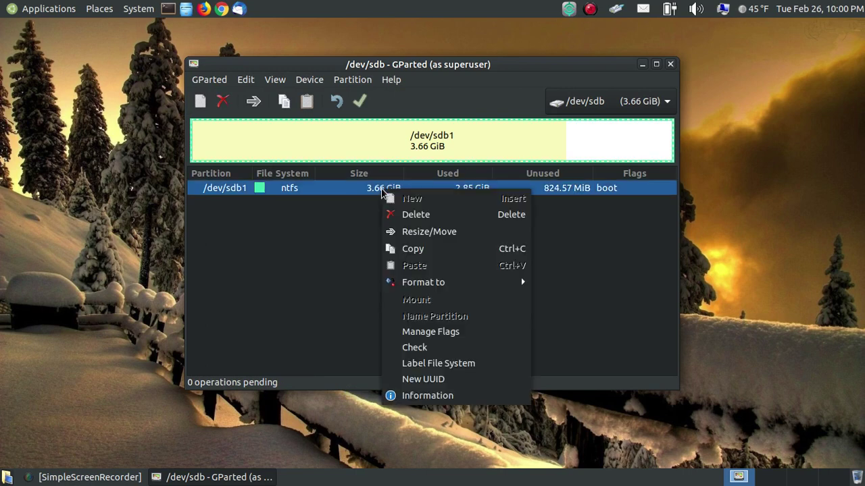
pyautogui.moveTo(506, 290)
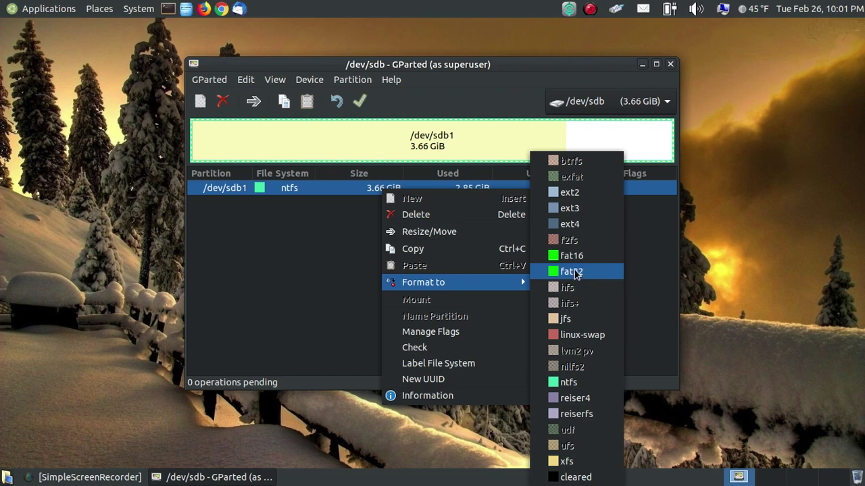
pyautogui.click(574, 272)
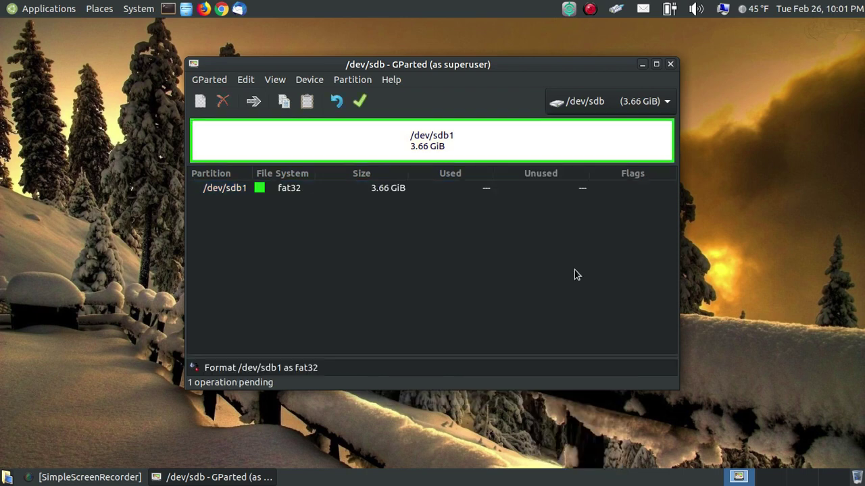
pyautogui.click(402, 191)
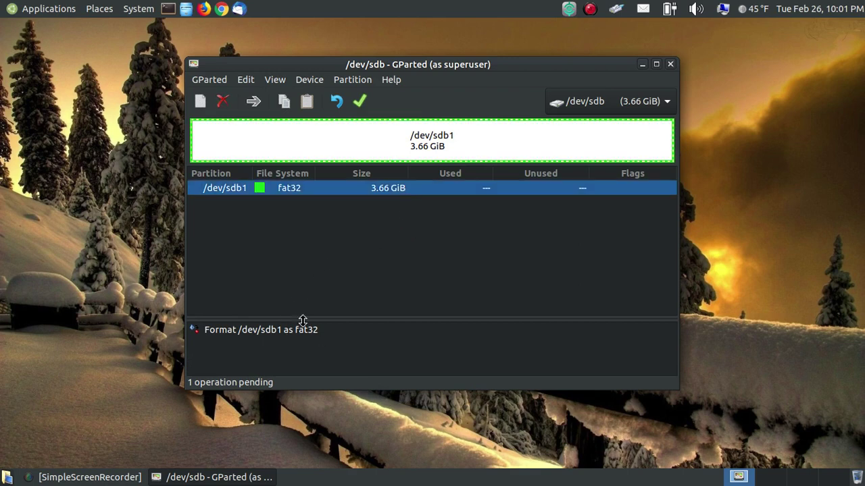
pyautogui.click(362, 102)
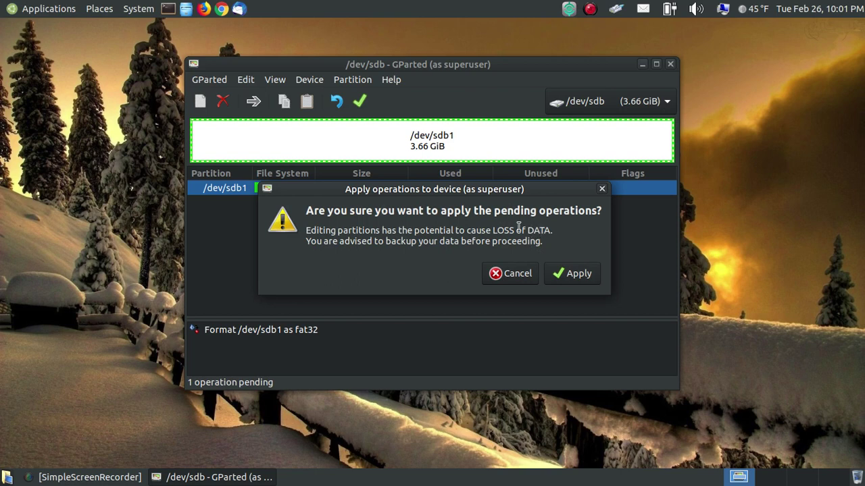
pyautogui.click(572, 274)
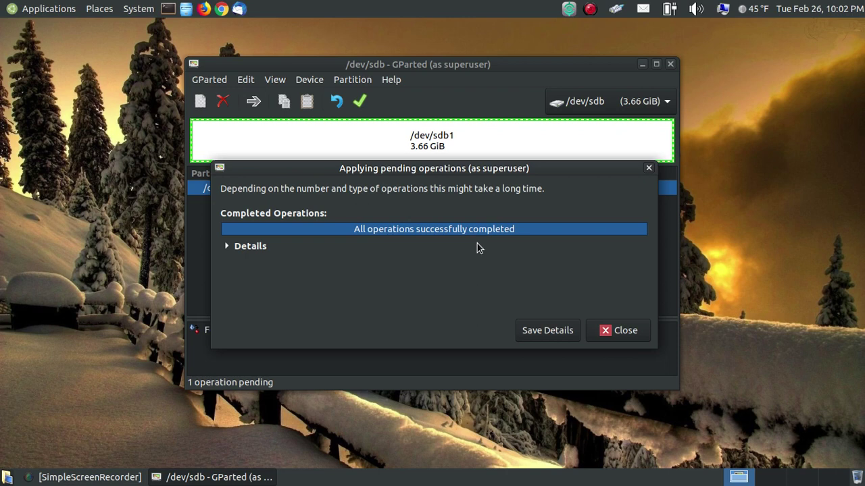
# Expand the details of the completed format operation, close the report and exit GParted.
pyautogui.click(228, 248)
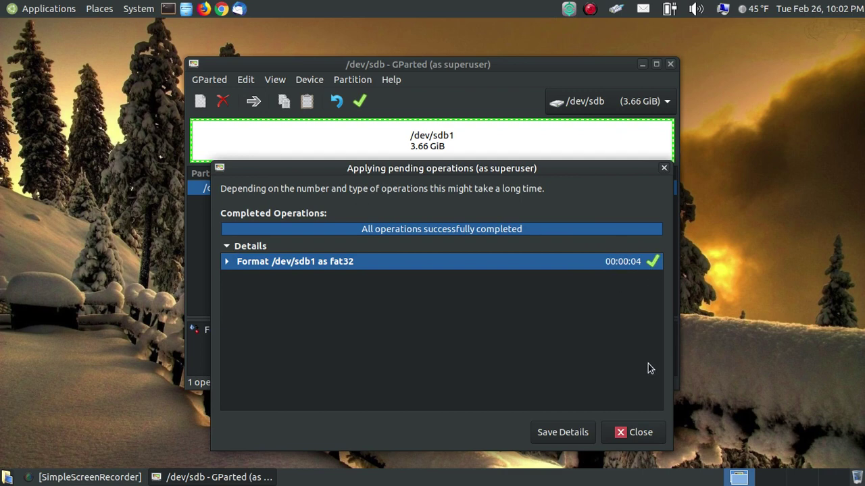
pyautogui.click(620, 433)
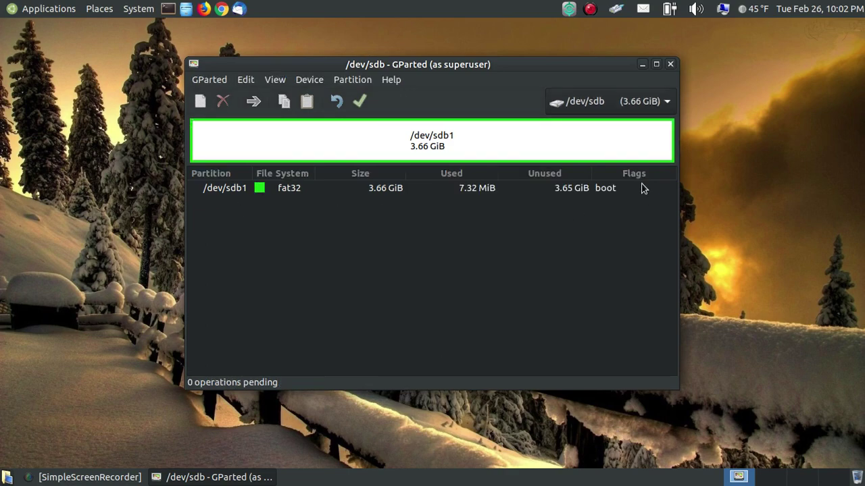
pyautogui.click(671, 65)
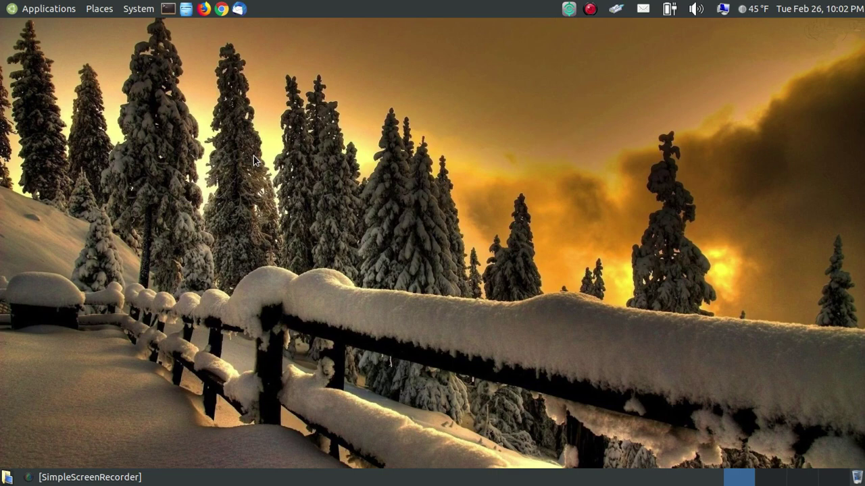
# Open the 3.9 GB Volume in the file manager and create a folder named Temp on it.
pyautogui.click(187, 9)
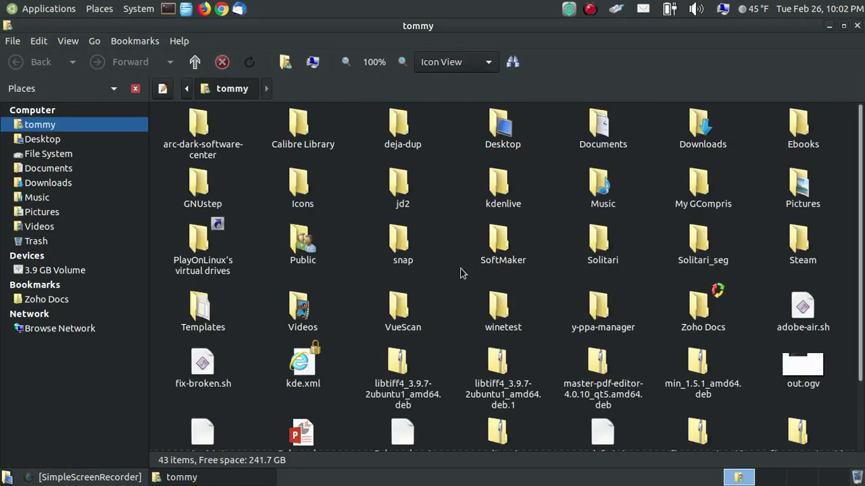
pyautogui.click(48, 271)
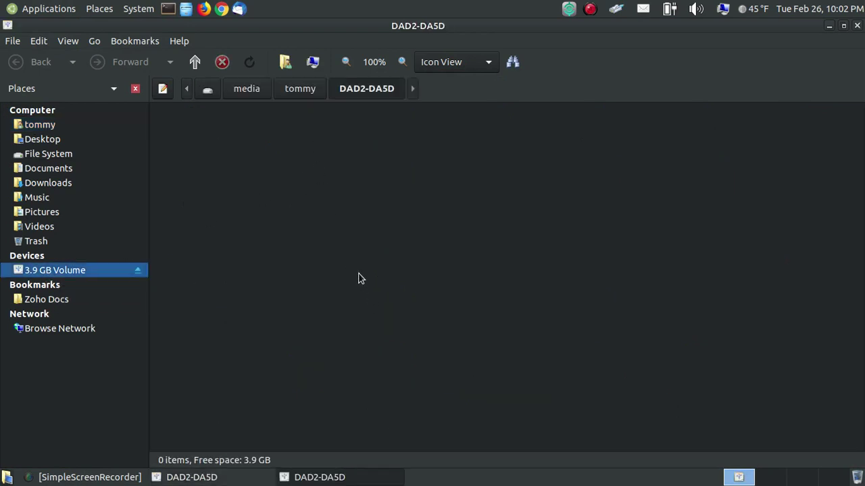
pyautogui.rightClick(280, 160)
pyautogui.click(309, 166)
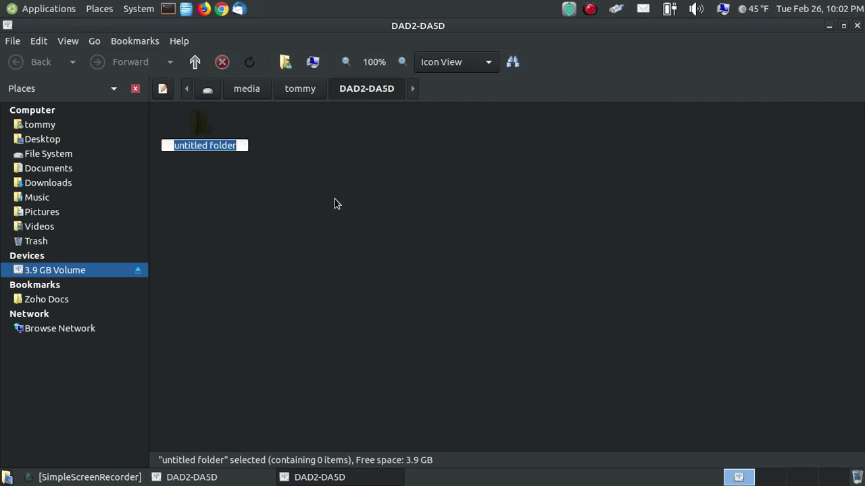
pyautogui.write('Temp')
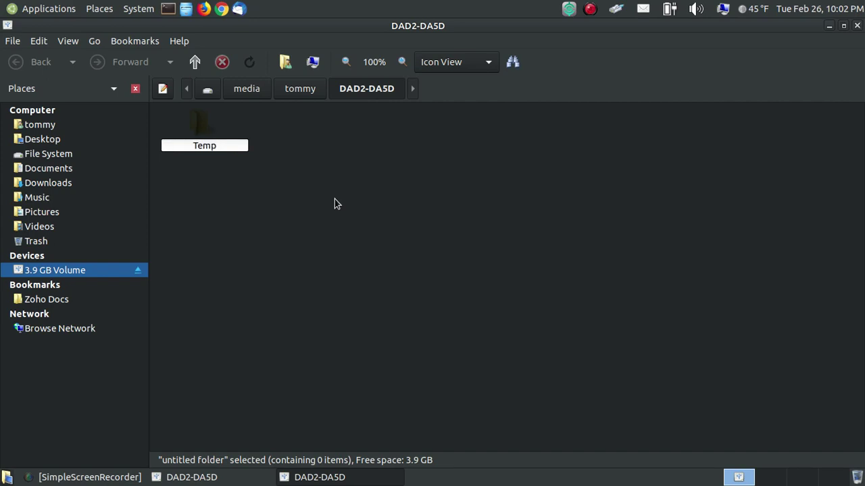
pyautogui.press('Return')
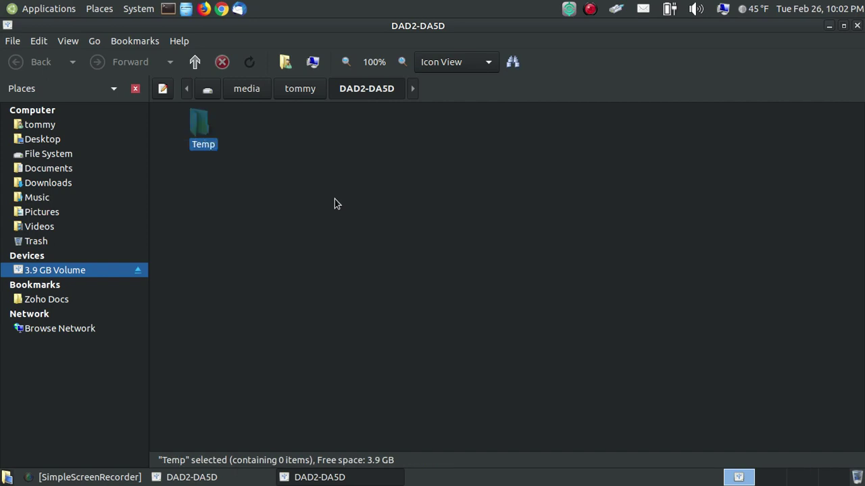
# Copy christmas-screenshot-2018.jpg from Pictures into the Temp folder on the 3.9 GB Volume.
pyautogui.click(50, 214)
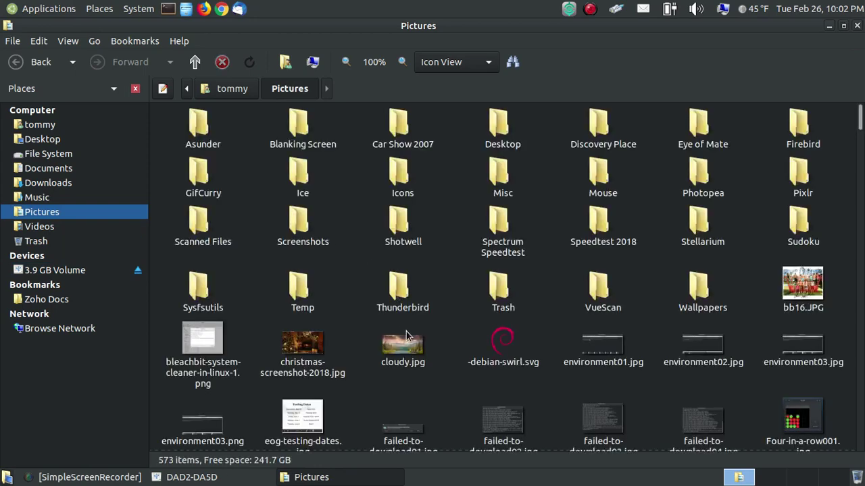
pyautogui.click(297, 349)
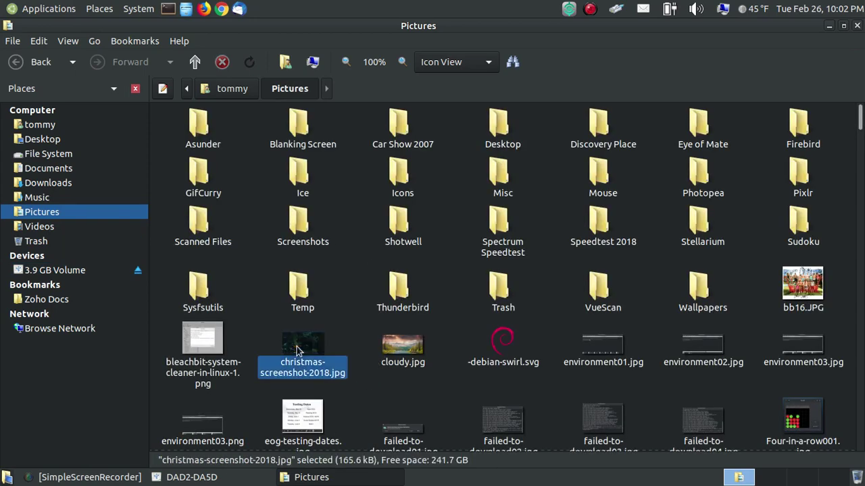
pyautogui.rightClick(298, 350)
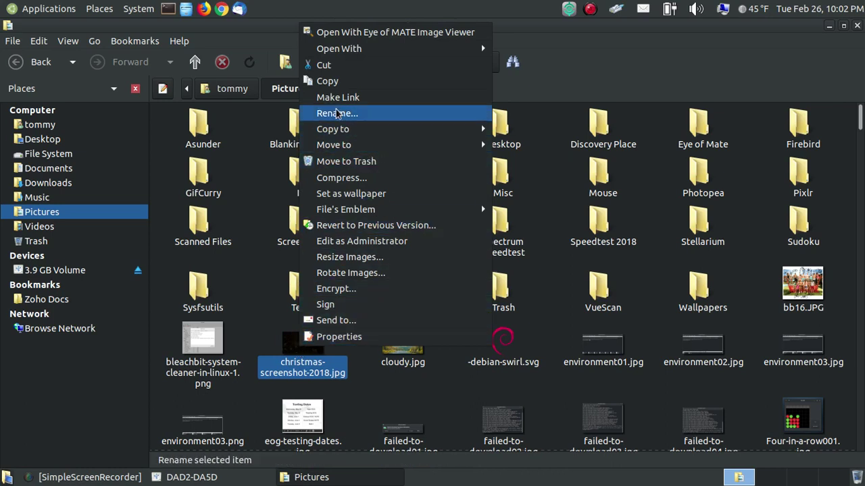
pyautogui.click(331, 81)
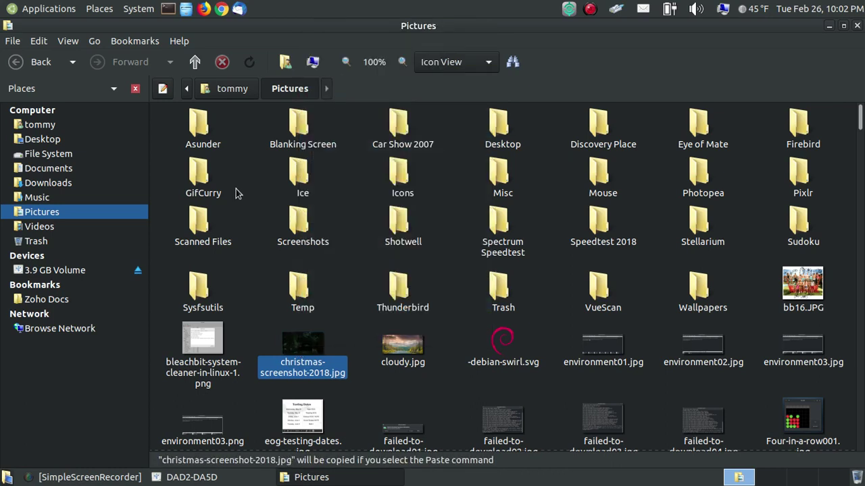
pyautogui.click(89, 270)
pyautogui.doubleClick(201, 127)
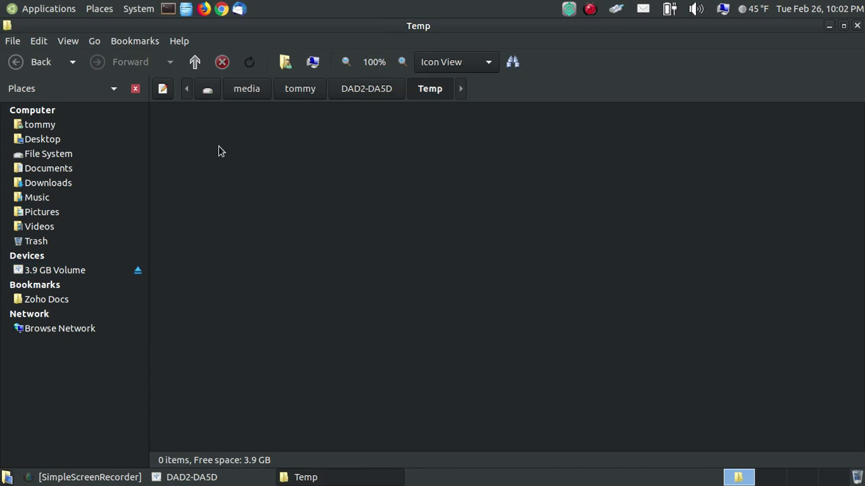
pyautogui.rightClick(357, 195)
pyautogui.click(369, 316)
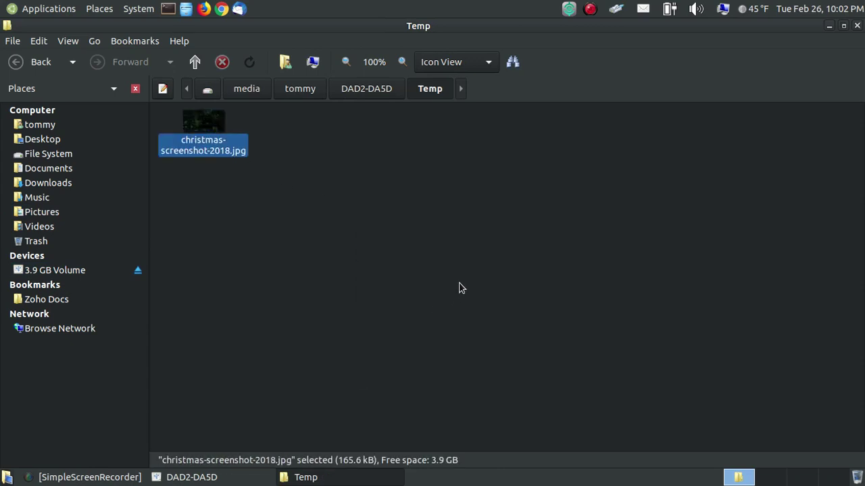
# Open the copied christmas-screenshot-2018.jpg in the image viewer to check it, and close the viewer.
pyautogui.click(452, 270)
pyautogui.doubleClick(204, 125)
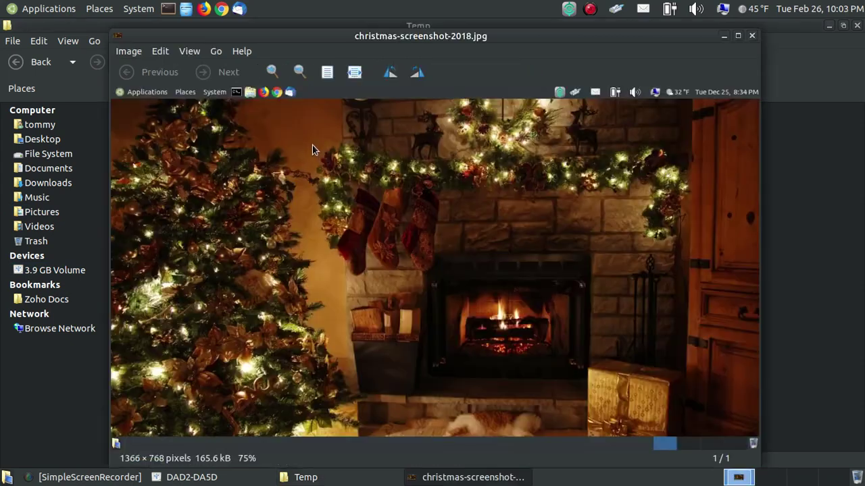
pyautogui.click(752, 36)
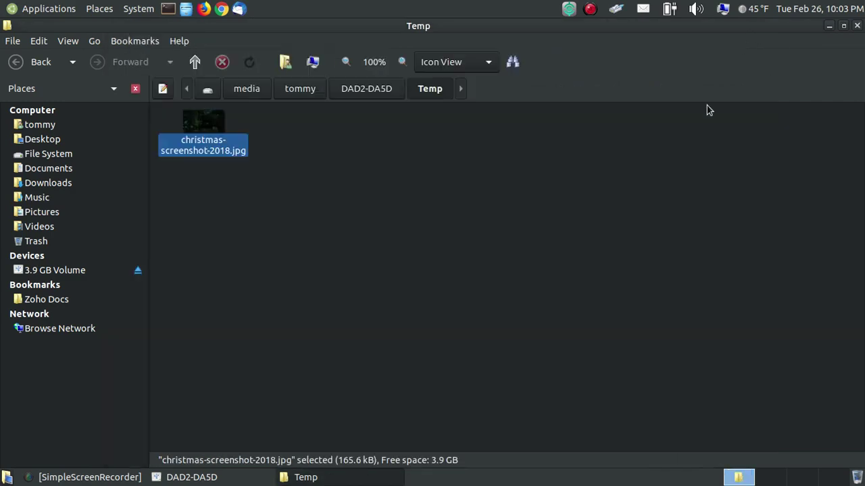
pyautogui.click(445, 266)
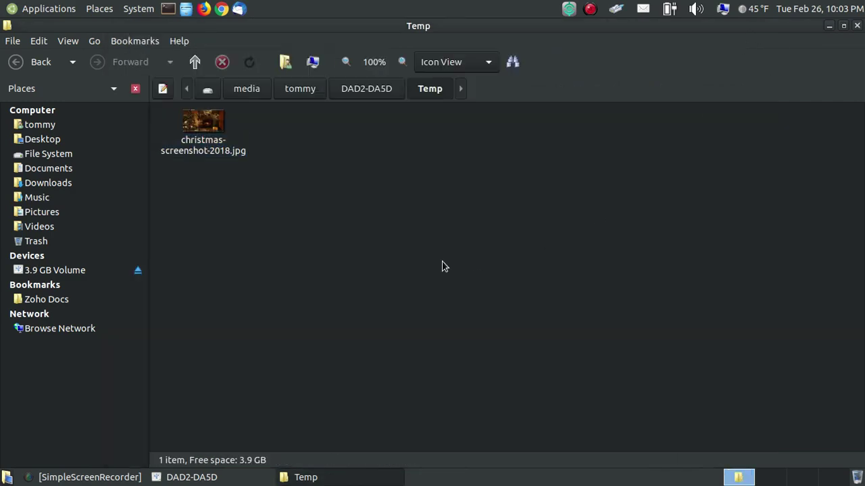
# Return to the top level of the 3.9 GB Volume and close both file manager windows.
pyautogui.click(56, 273)
pyautogui.click(288, 243)
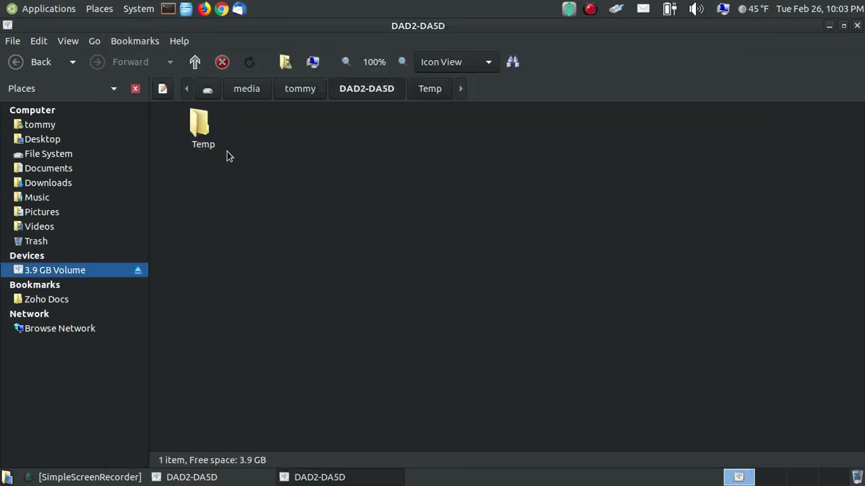
pyautogui.click(858, 25)
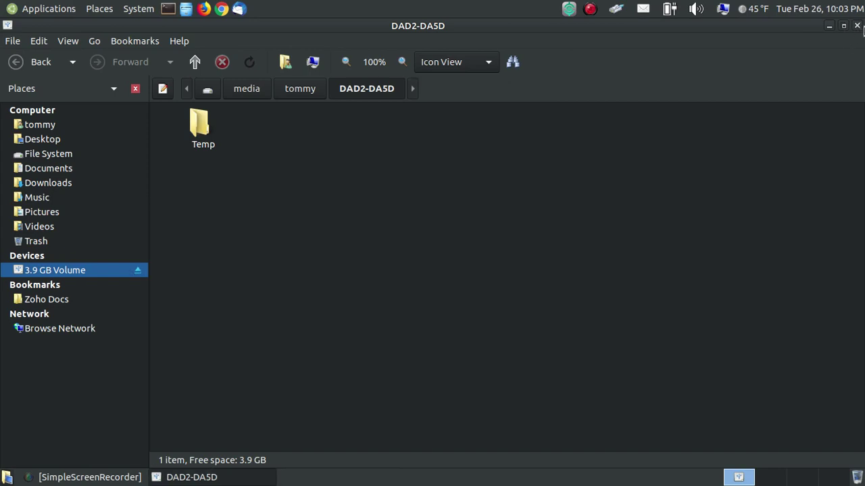
pyautogui.click(858, 25)
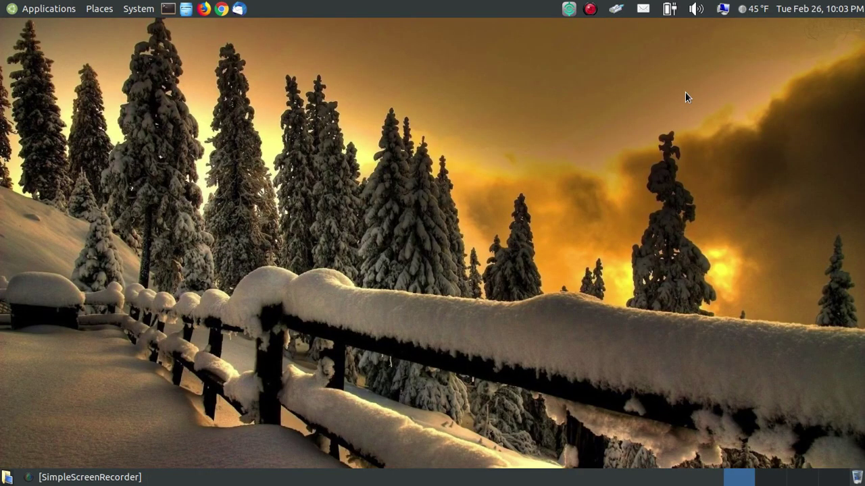